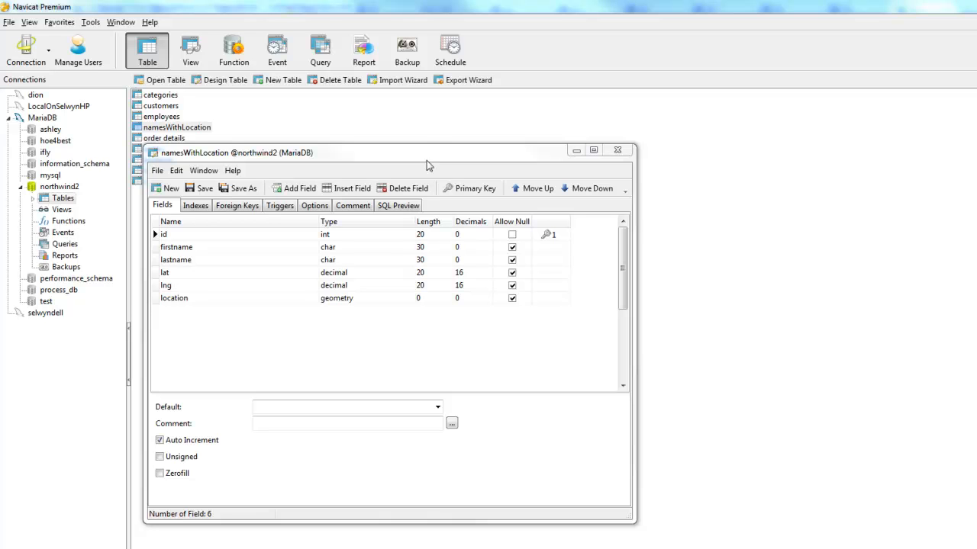
Switch to Alpha Anywhere and open the table properties from List1's detail view settings in the ux_geography component's design.
drag(424, 154, 429, 149)
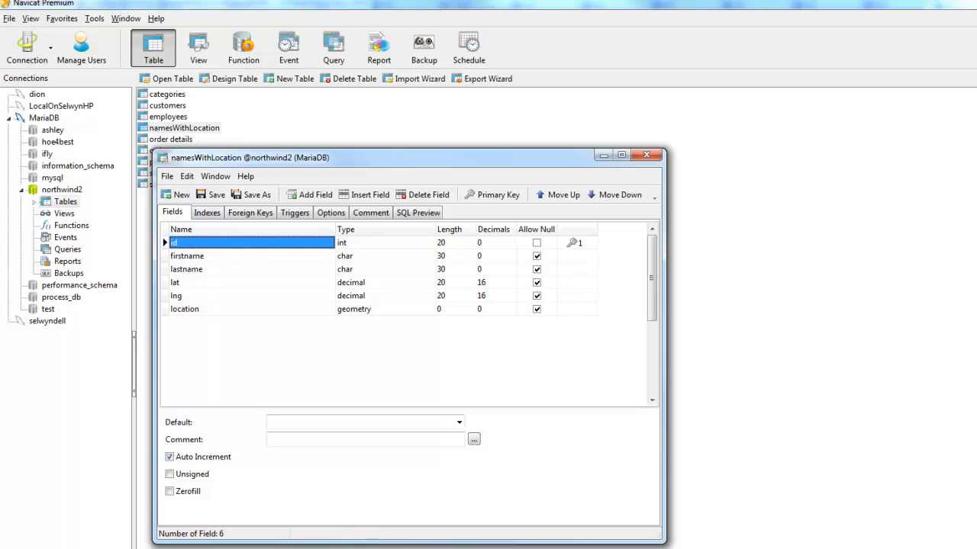
key(alt+Tab)
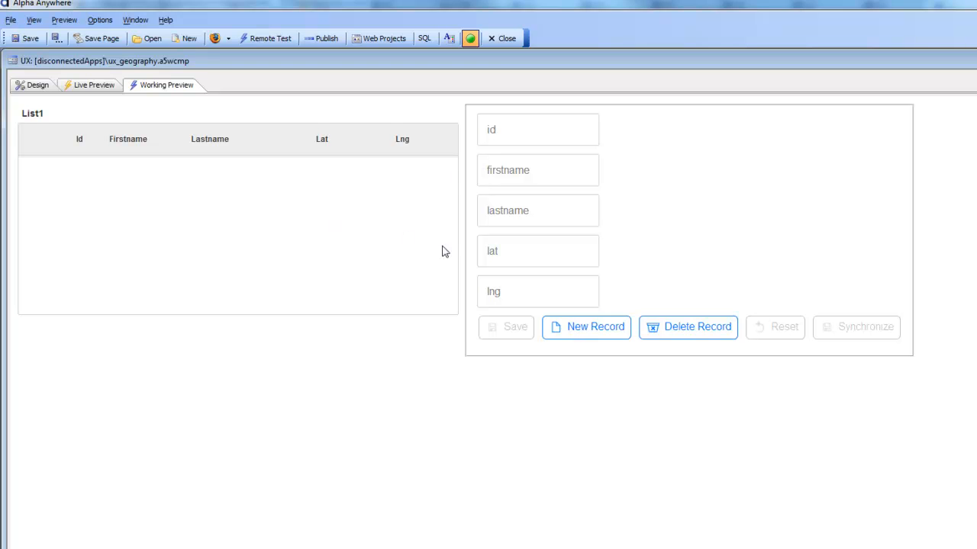
click(36, 86)
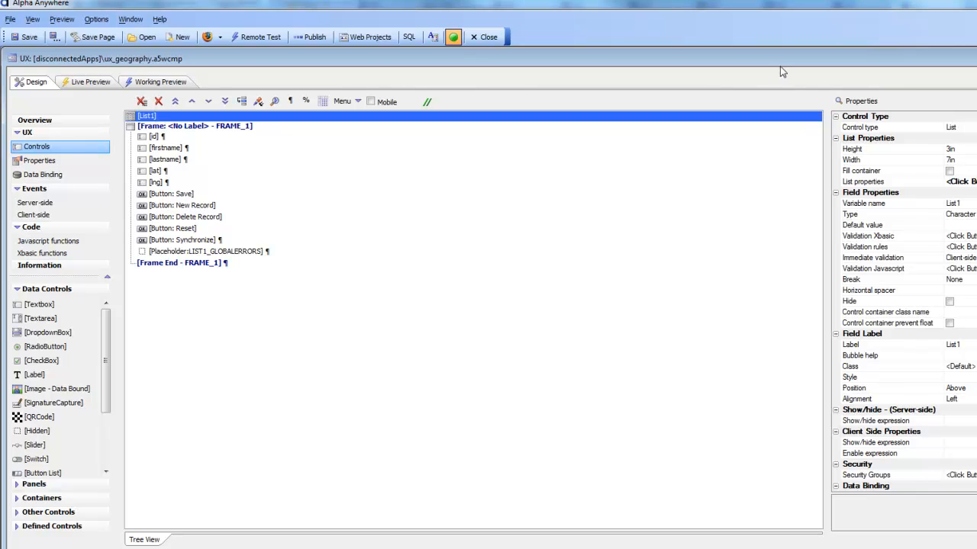
drag(774, 67, 698, 76)
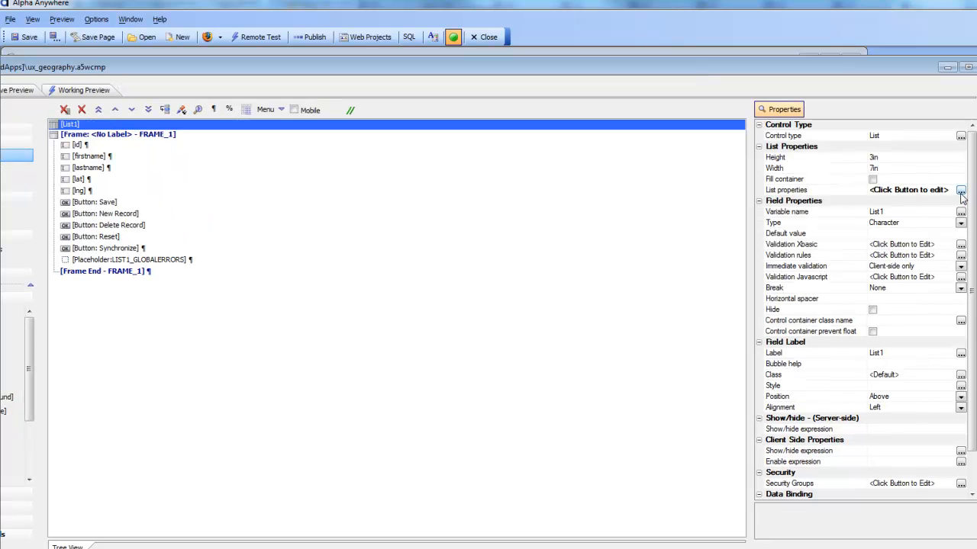
click(961, 191)
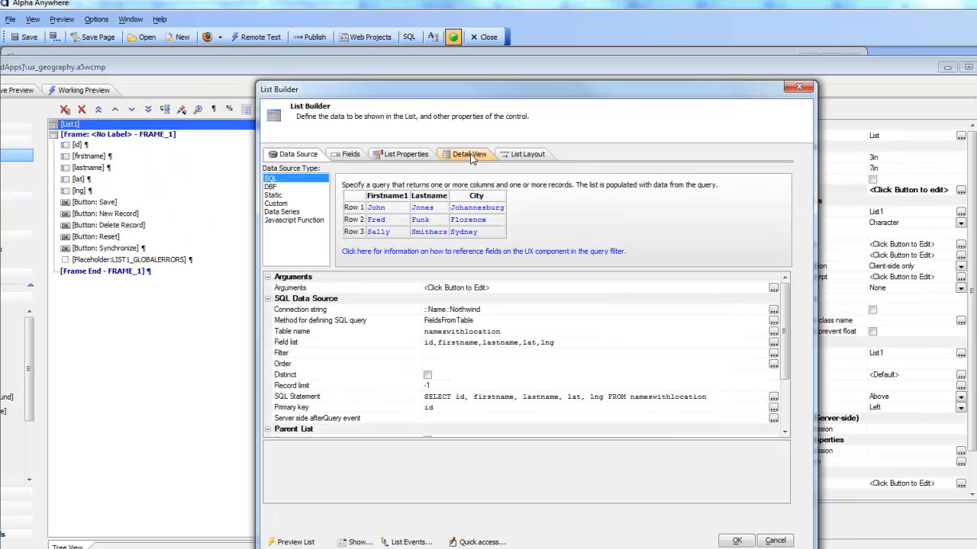
click(470, 155)
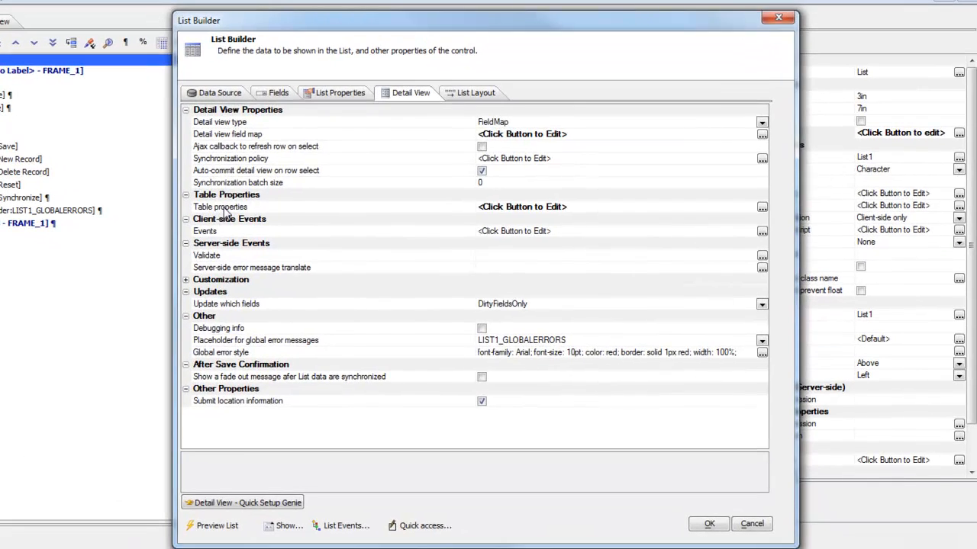
double_click(223, 207)
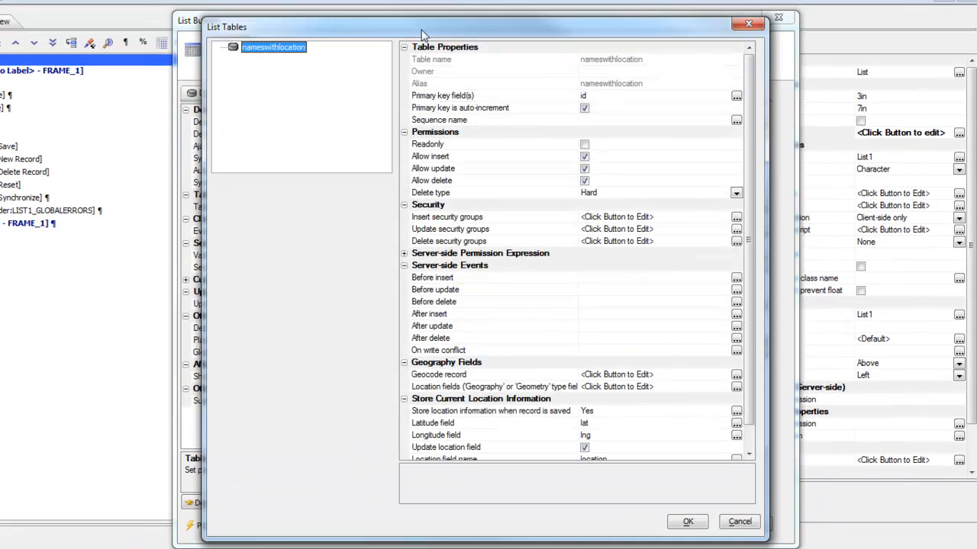
drag(401, 23, 241, 26)
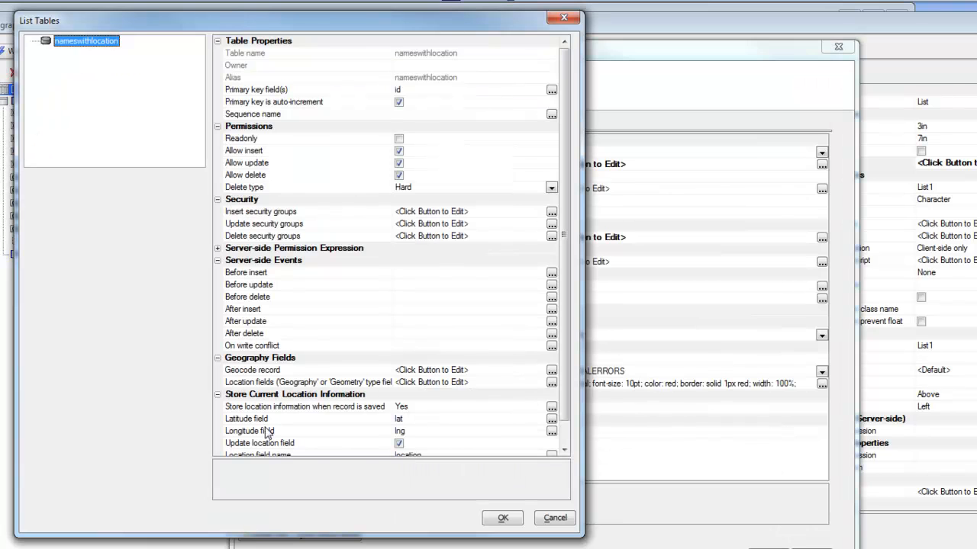
Set storing of location information when a record is saved to No for the nameswithlocation table.
click(252, 408)
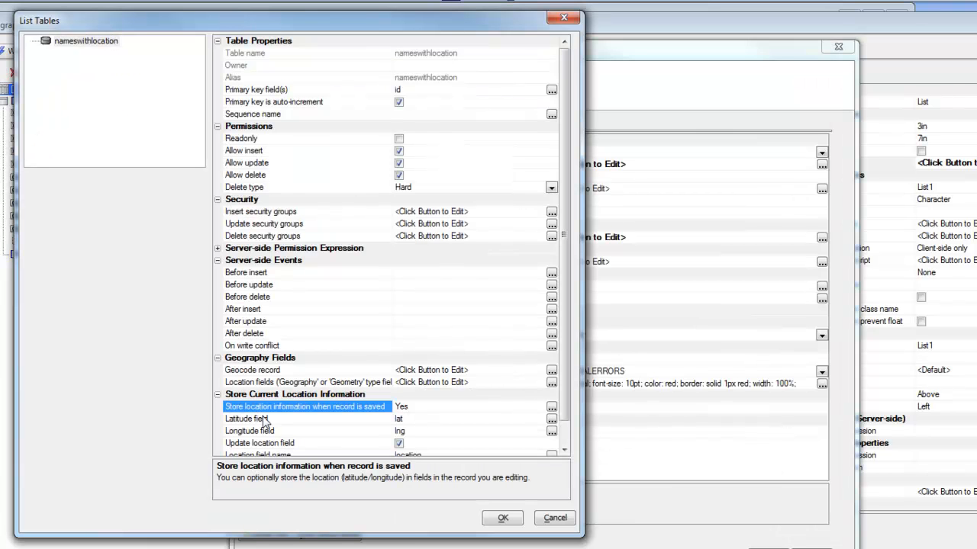
click(551, 409)
click(465, 419)
click(451, 440)
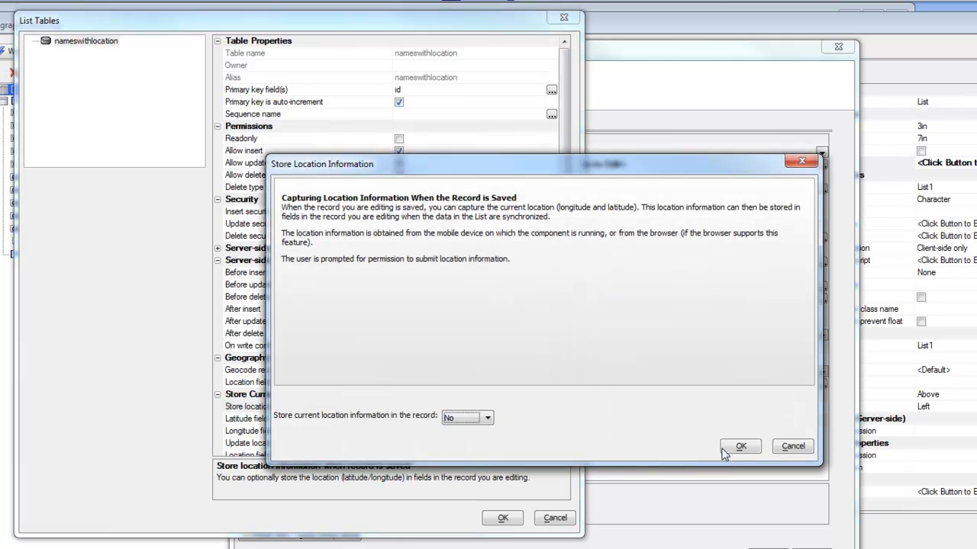
click(737, 446)
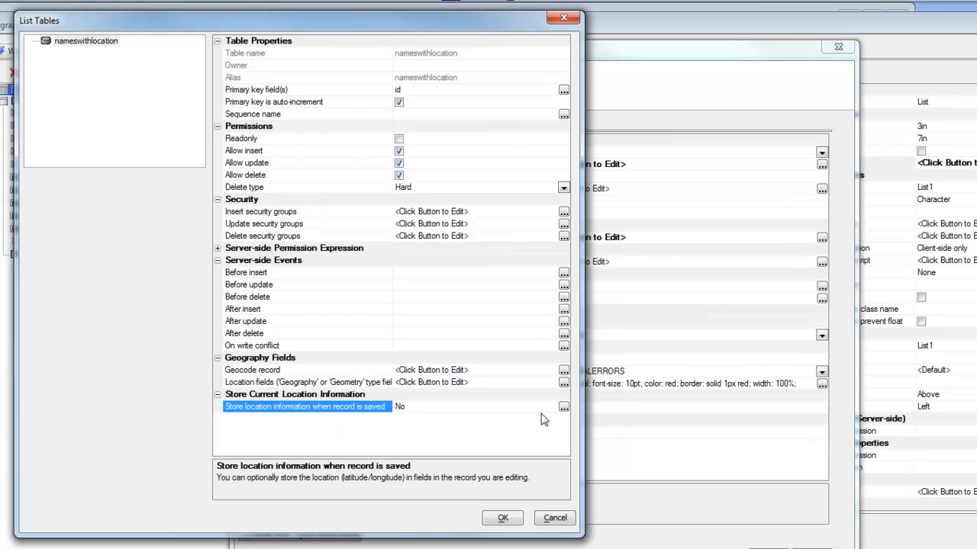
Set storing of current location information in the record to Yes.
click(563, 408)
click(451, 422)
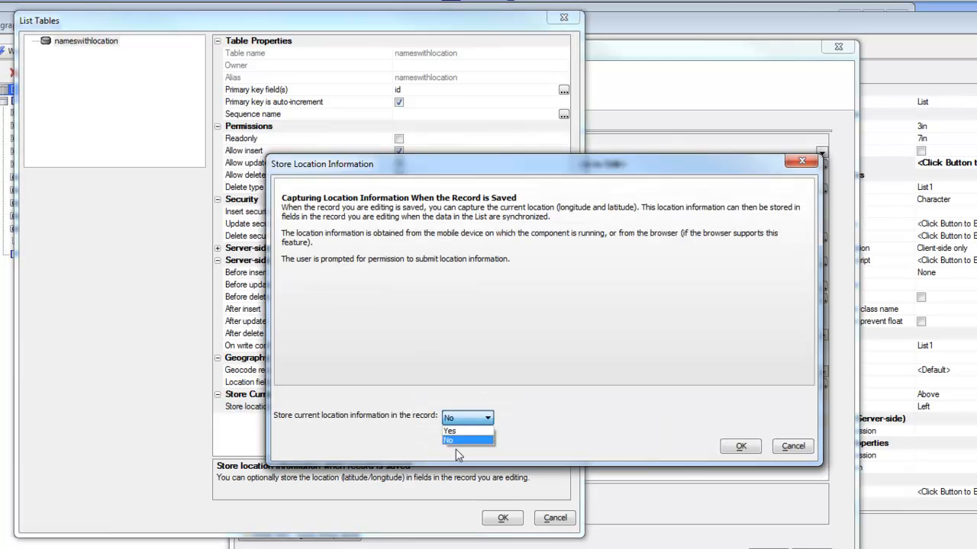
click(451, 431)
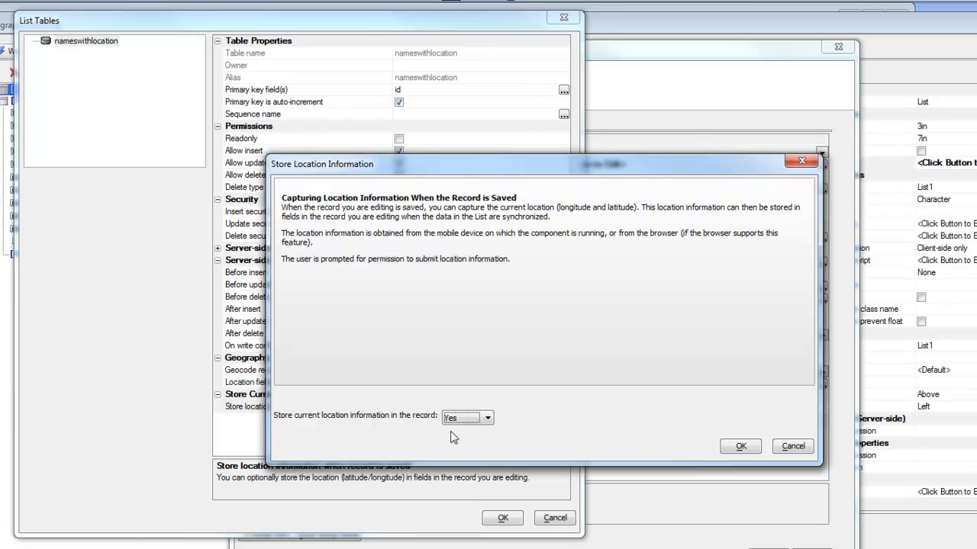
click(739, 448)
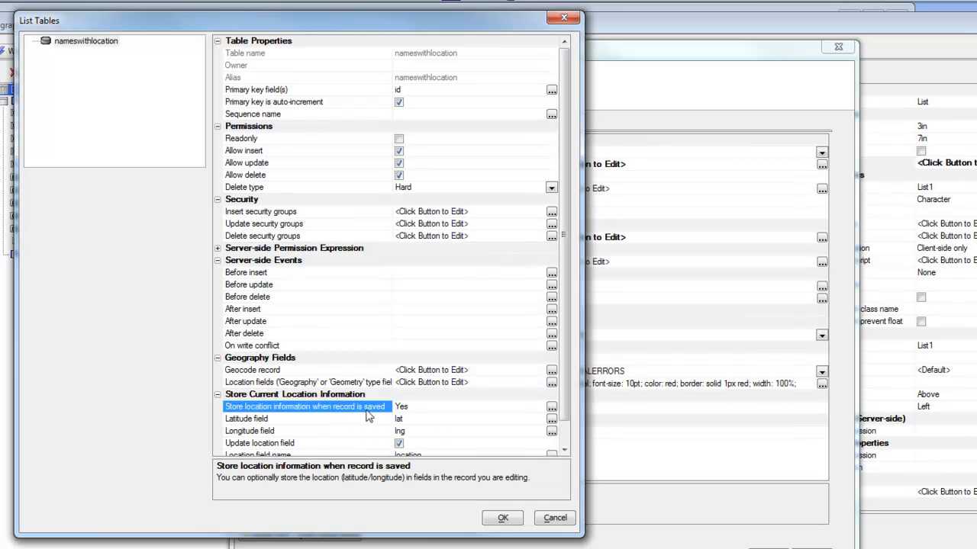
Assign lat as the latitude field and lng as the longitude field for the stored location.
click(296, 425)
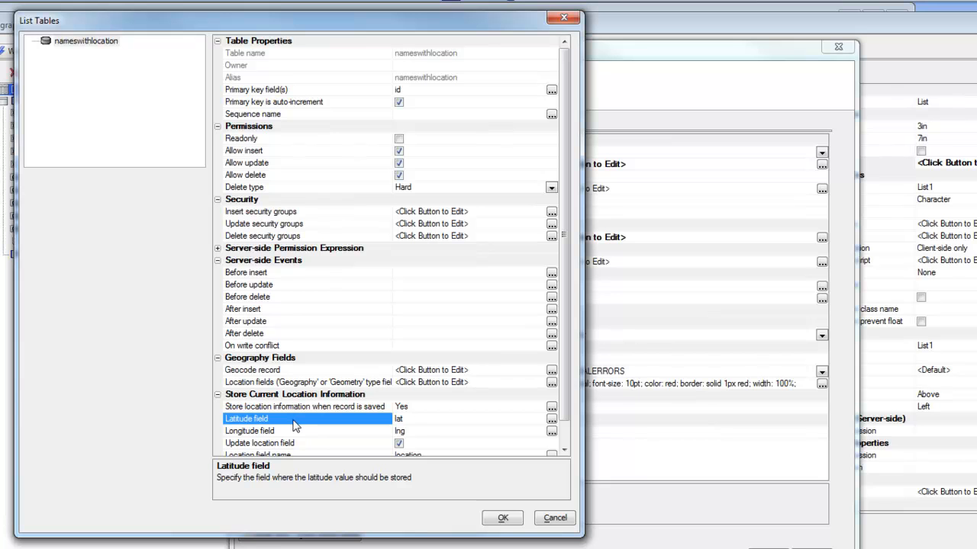
click(550, 419)
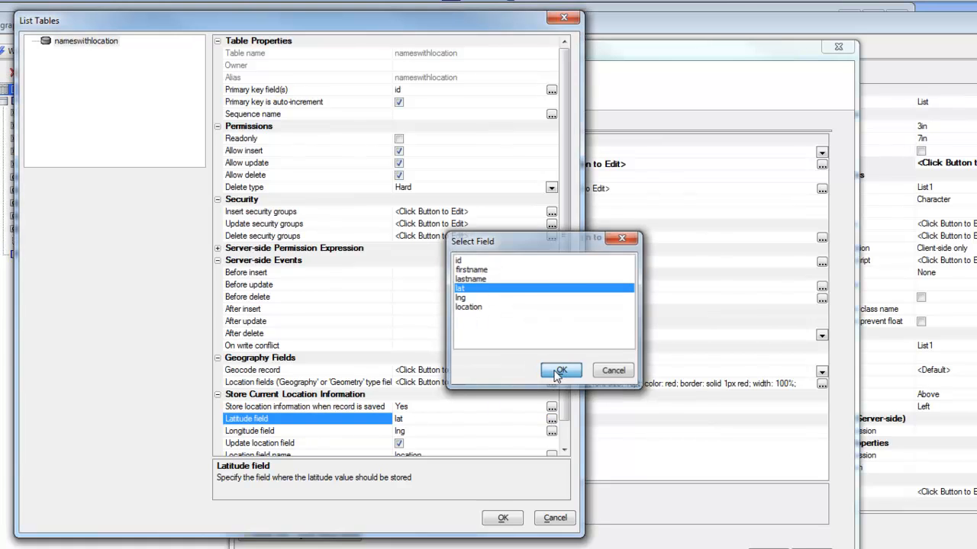
click(561, 370)
click(307, 433)
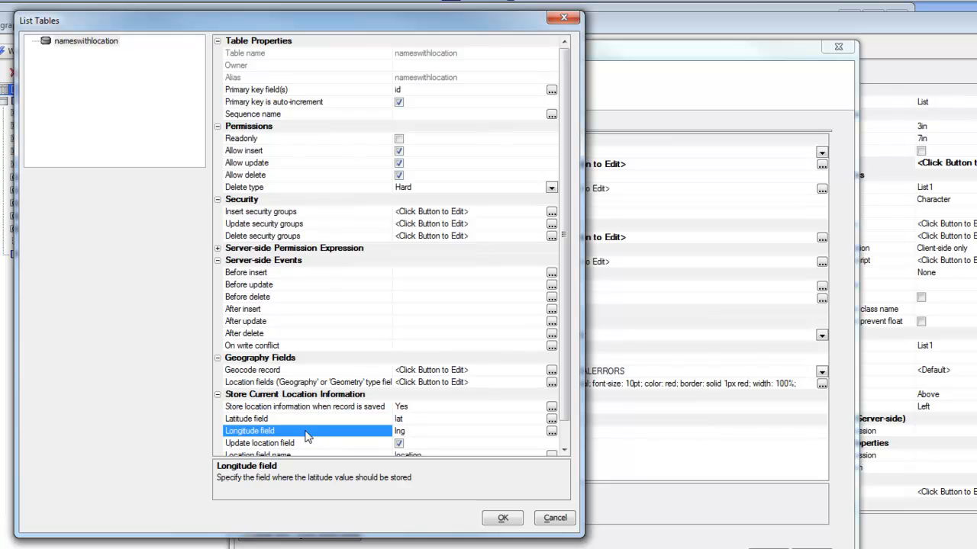
click(551, 432)
click(561, 370)
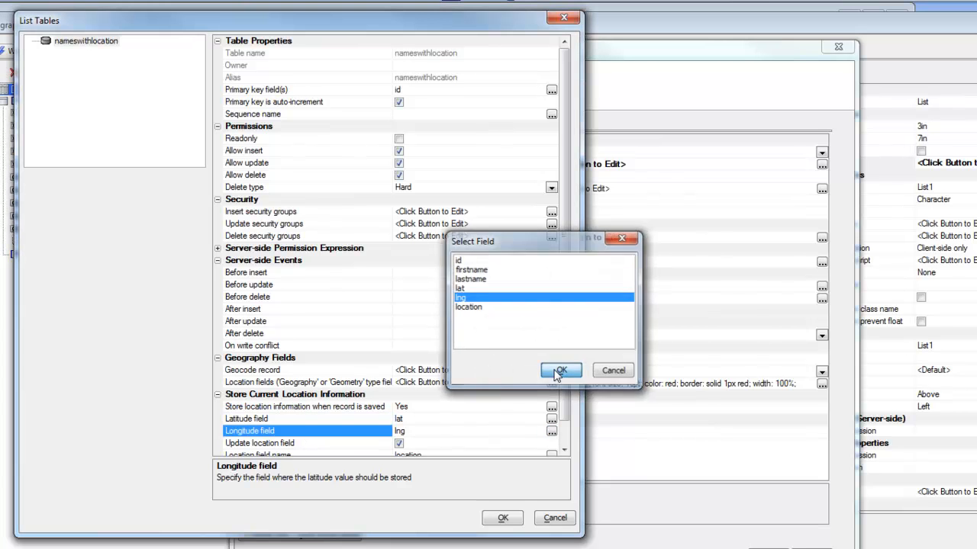
Choose location as the location field name for the stored location information.
scroll(569, 376, down, 2)
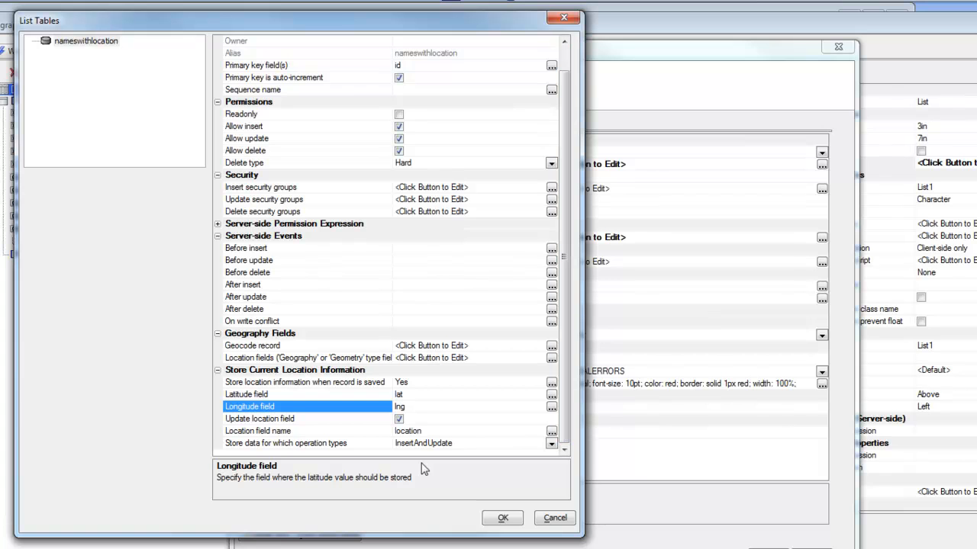
click(373, 433)
click(551, 433)
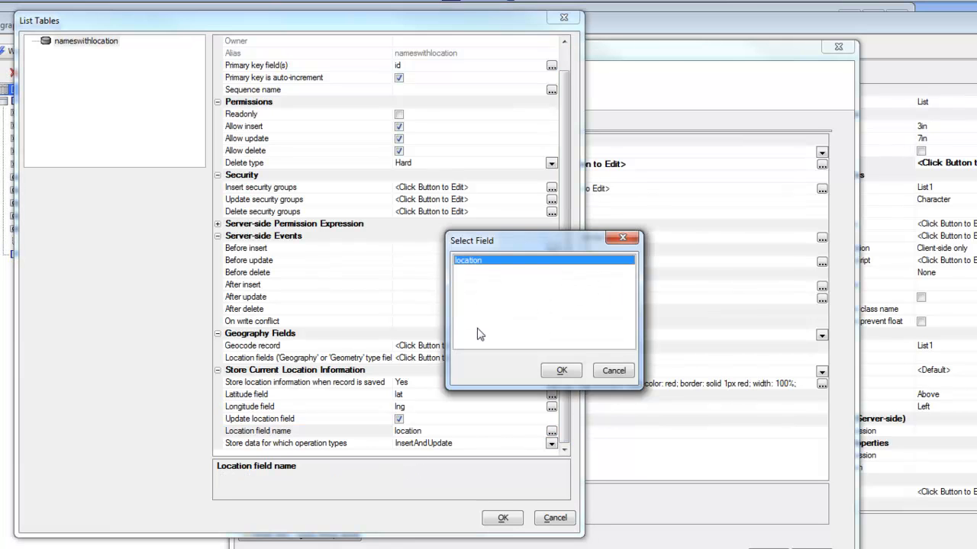
click(547, 374)
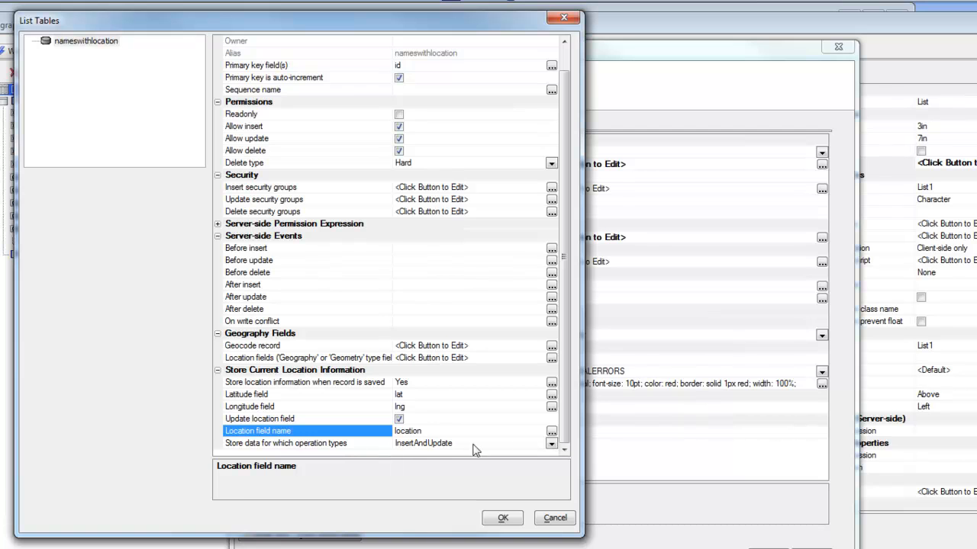
Keep InsertAndUpdate as the operation types that store location data, and accept the table properties and List Builder settings.
click(551, 445)
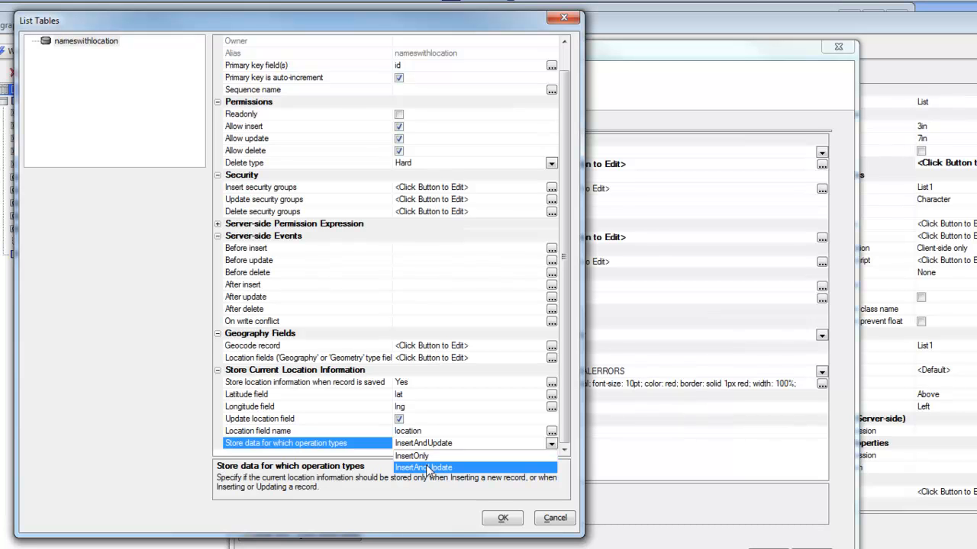
click(501, 520)
click(502, 520)
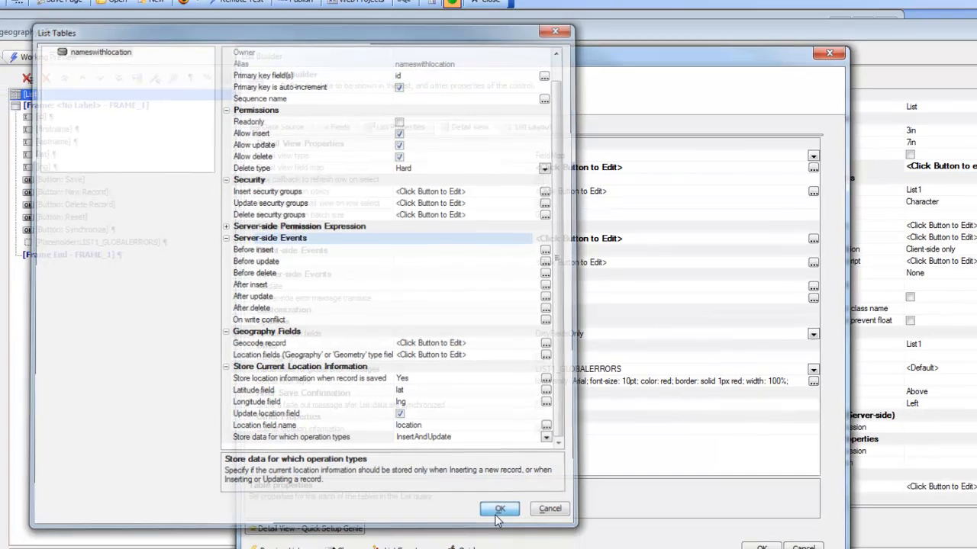
click(762, 548)
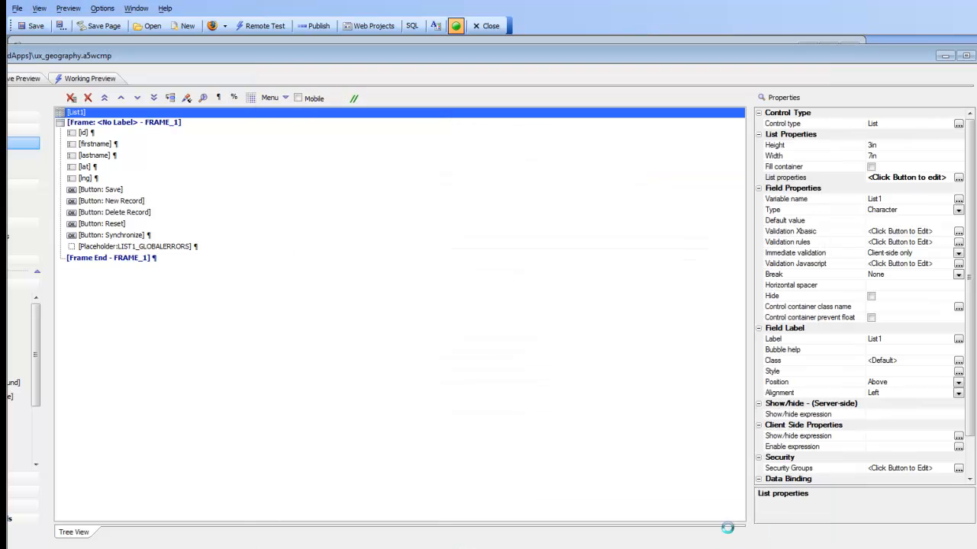
Preview the component in the Firefox browser and enter a first name and last name for a new record.
click(212, 25)
click(294, 66)
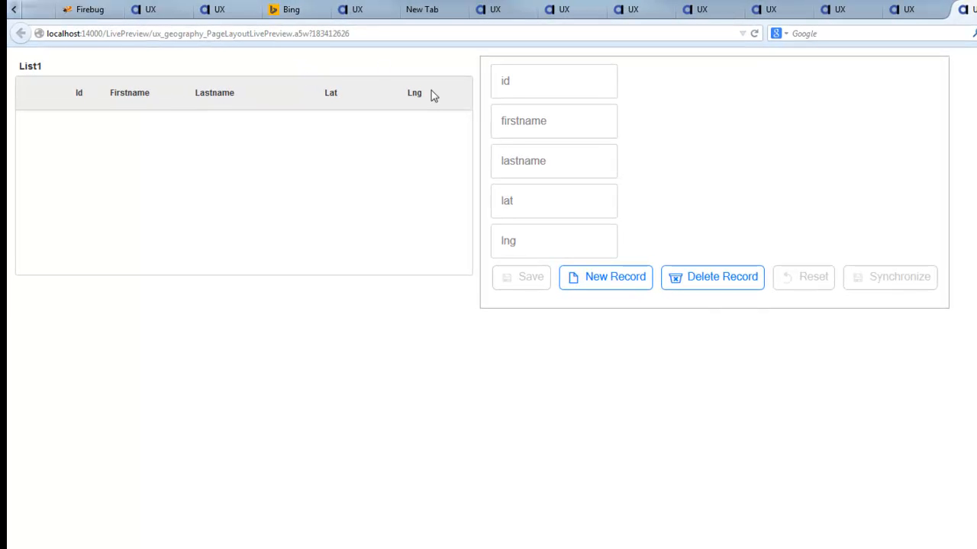
click(526, 118)
text(Harry)
key(Tab)
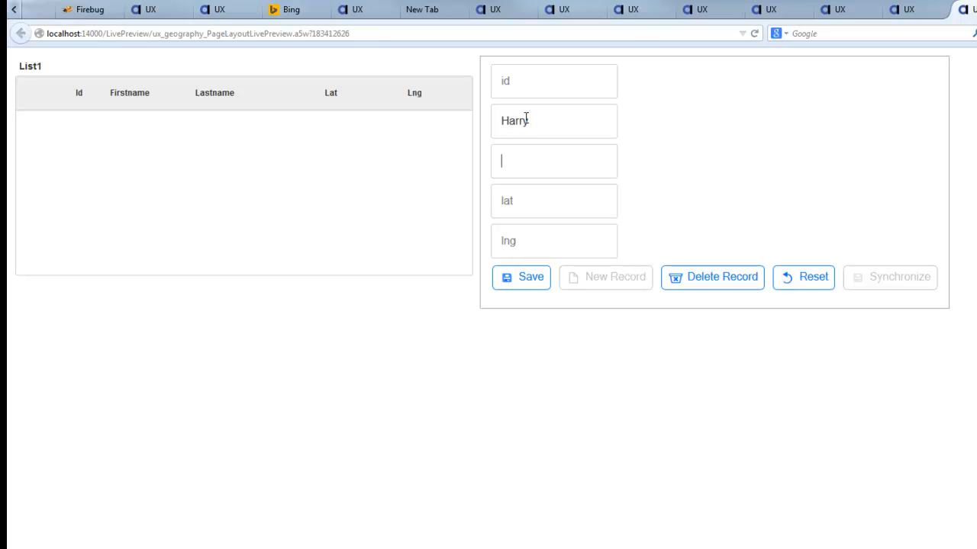
text(Smith)
Save the new record, choosing to always share the location with localhost.
click(518, 283)
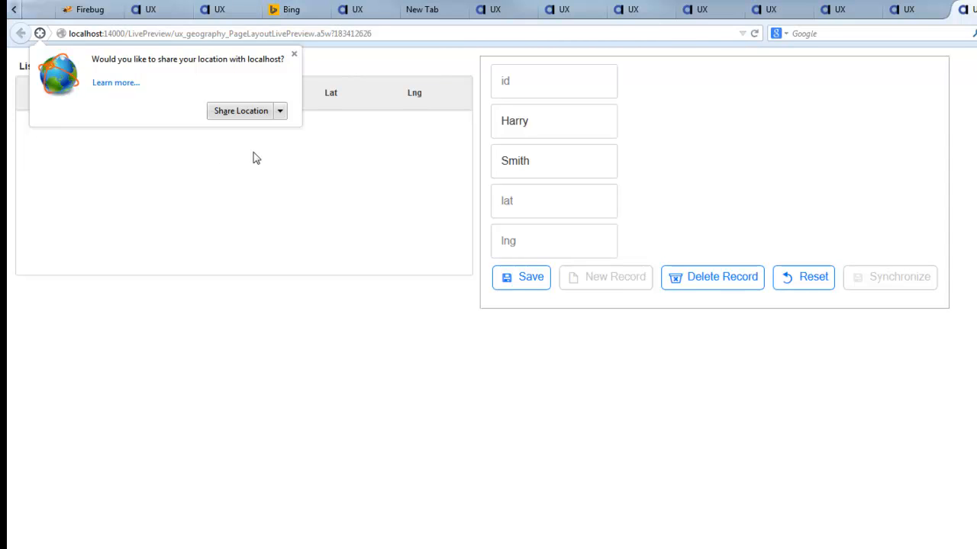
click(280, 112)
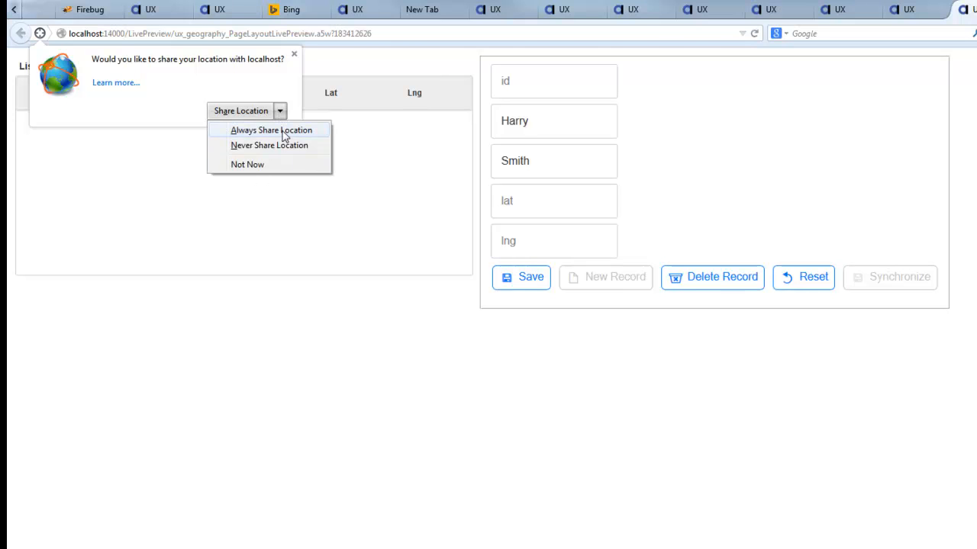
click(284, 134)
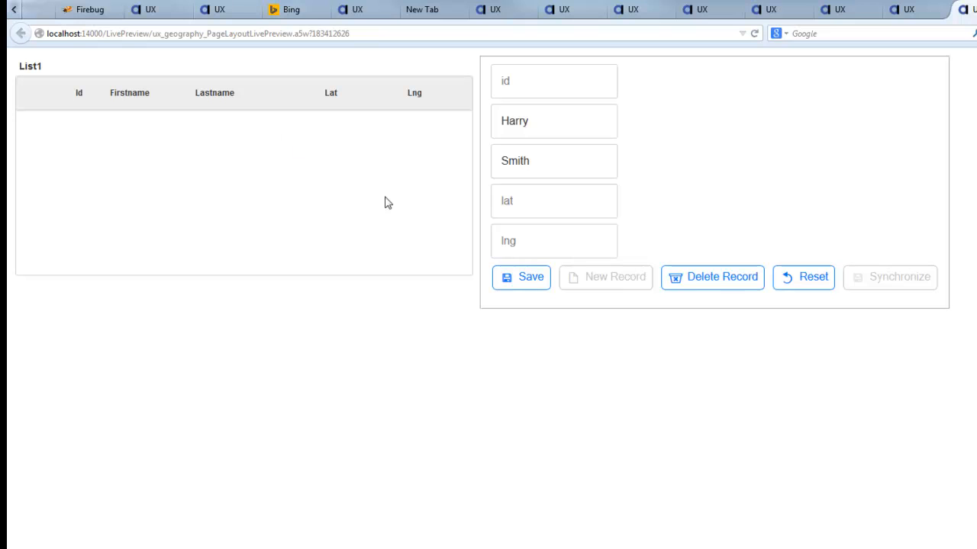
click(531, 284)
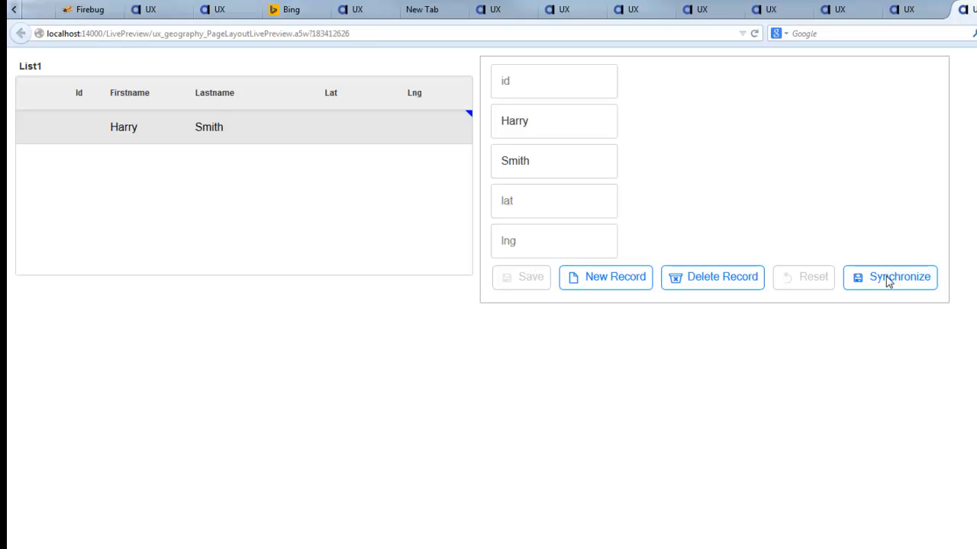
Synchronize the saved list record with the server database.
click(888, 283)
click(901, 279)
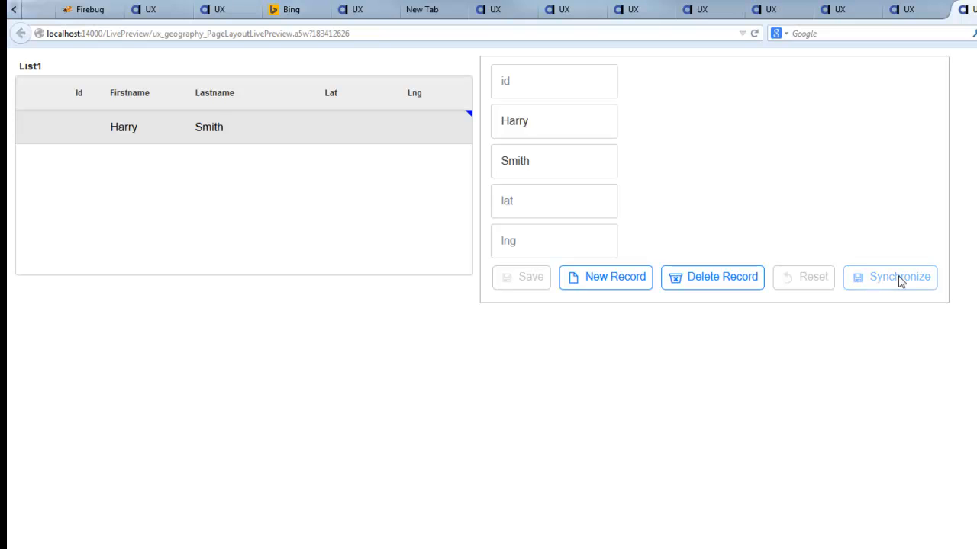
click(910, 284)
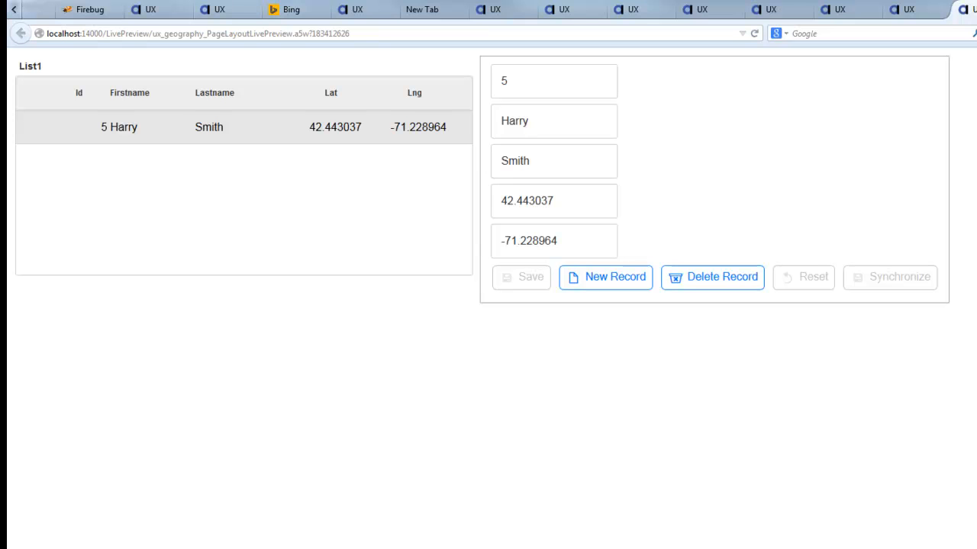
Switch to Alpha Anywhere, select the debug button, and view the List-Detail View-Buttons options for List1 without adding any.
key(alt+Tab)
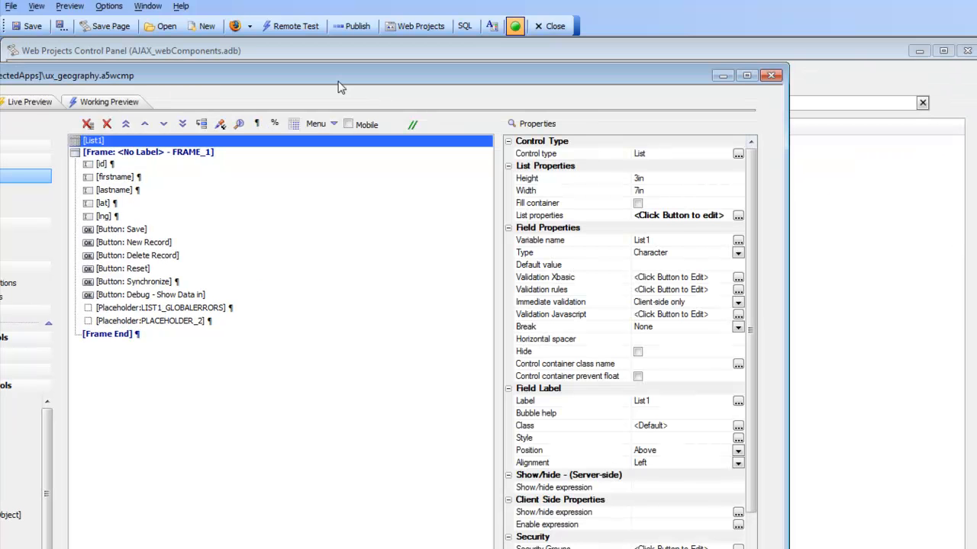
drag(340, 82, 450, 68)
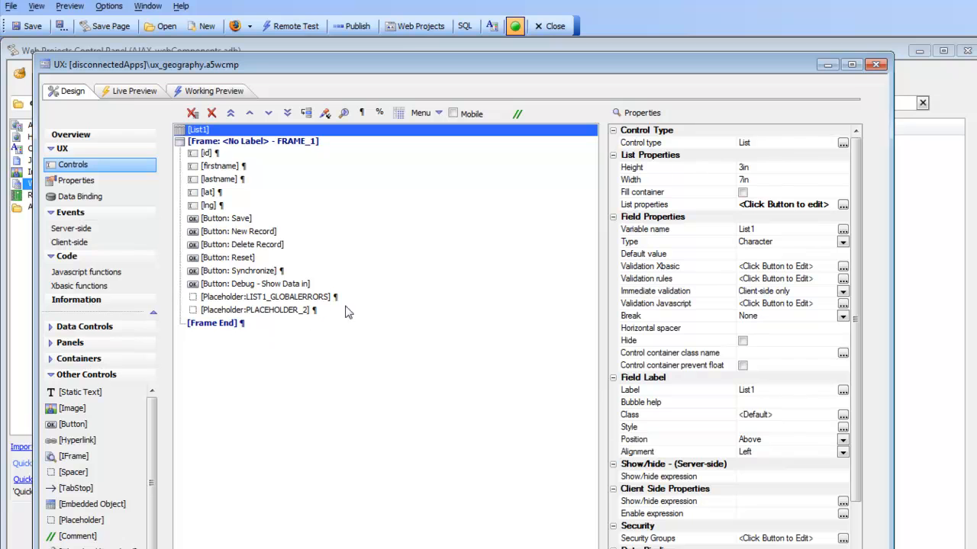
click(270, 284)
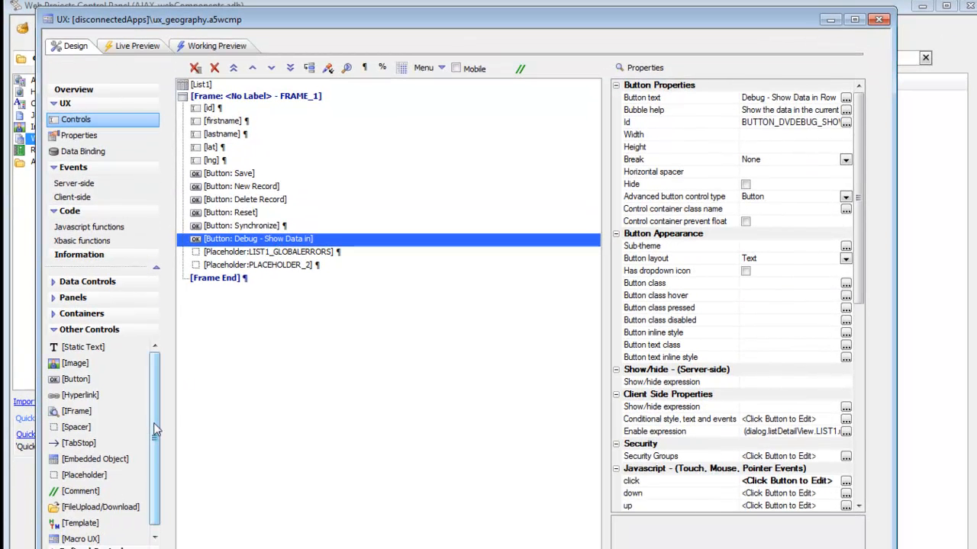
scroll(163, 492, down, 1)
click(92, 547)
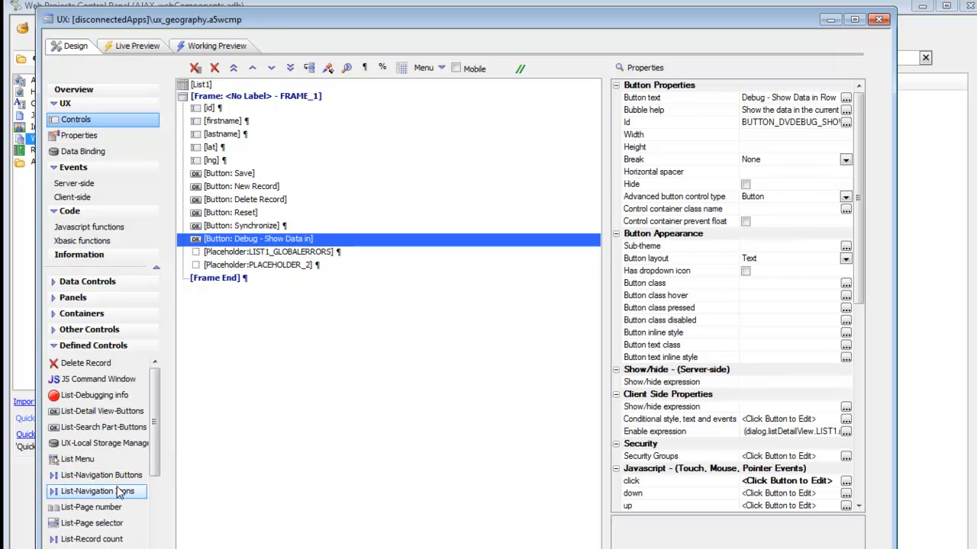
click(85, 412)
click(317, 165)
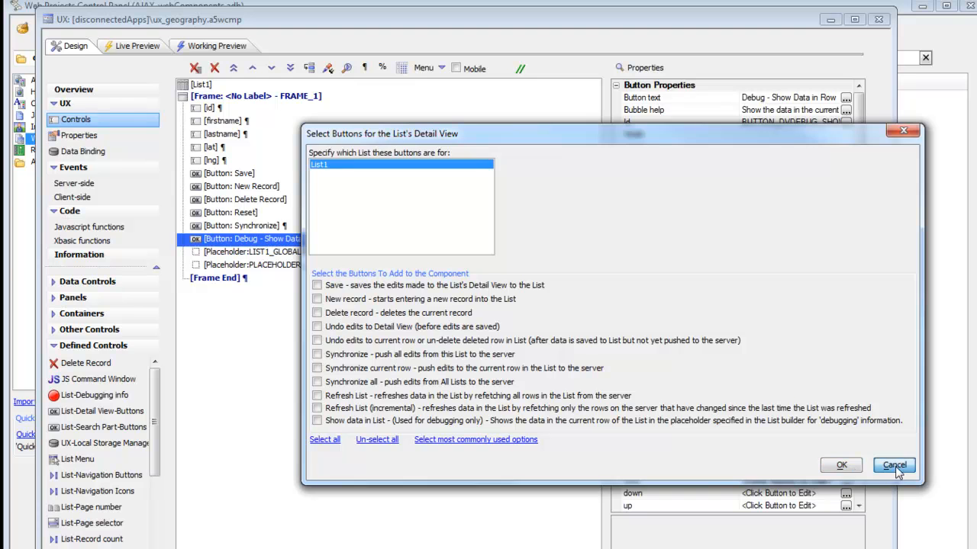
click(852, 468)
Review the _debugListData() call in the debug button's click event code and close the editor with Save.
click(650, 486)
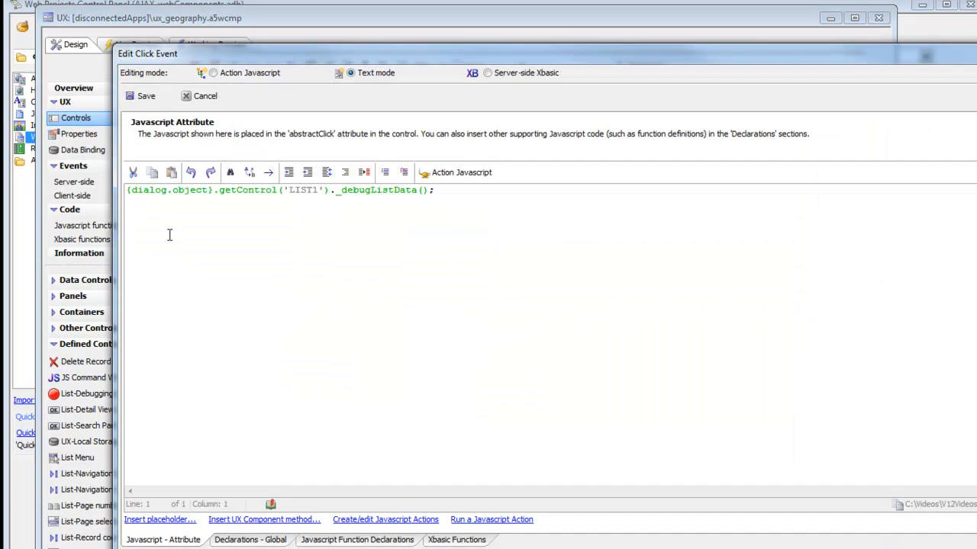
drag(331, 174, 422, 173)
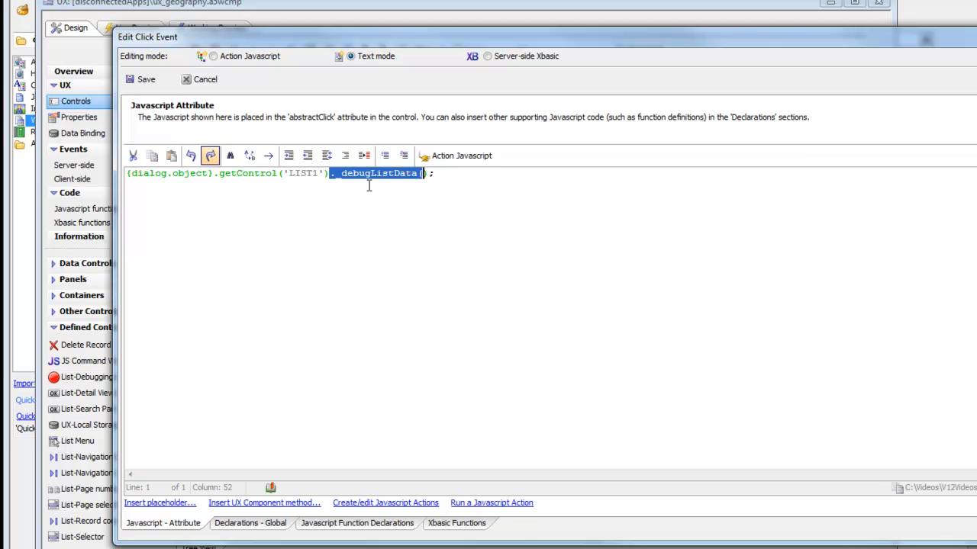
click(143, 80)
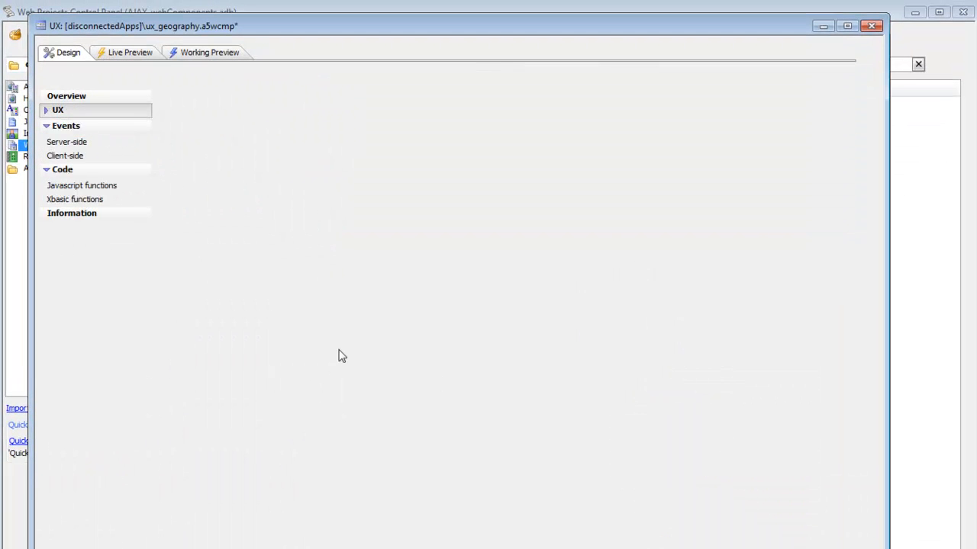
Check PLACEHOLDER_2 and the placeholder for debugging info in List1's Detail View settings, then accept the List Builder.
click(272, 272)
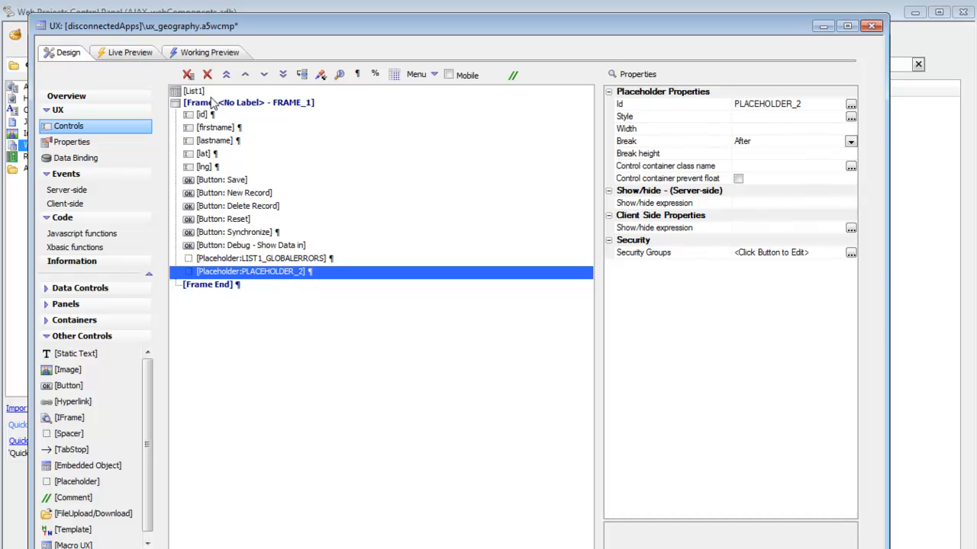
click(194, 91)
click(674, 167)
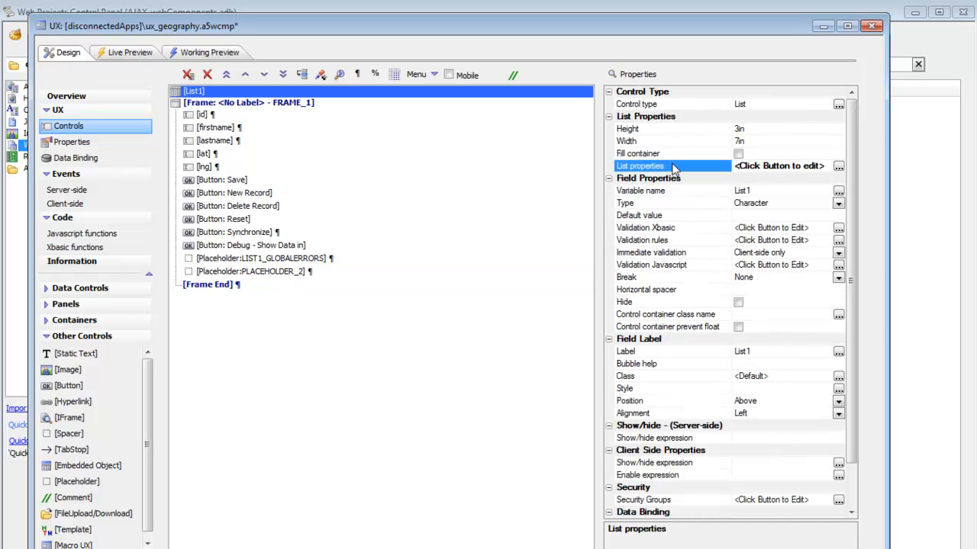
click(839, 161)
click(530, 117)
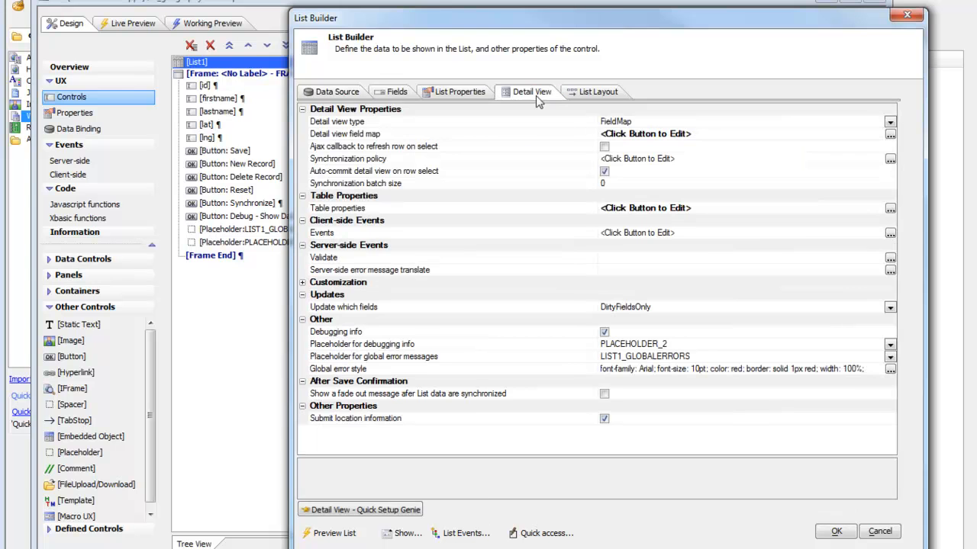
click(351, 348)
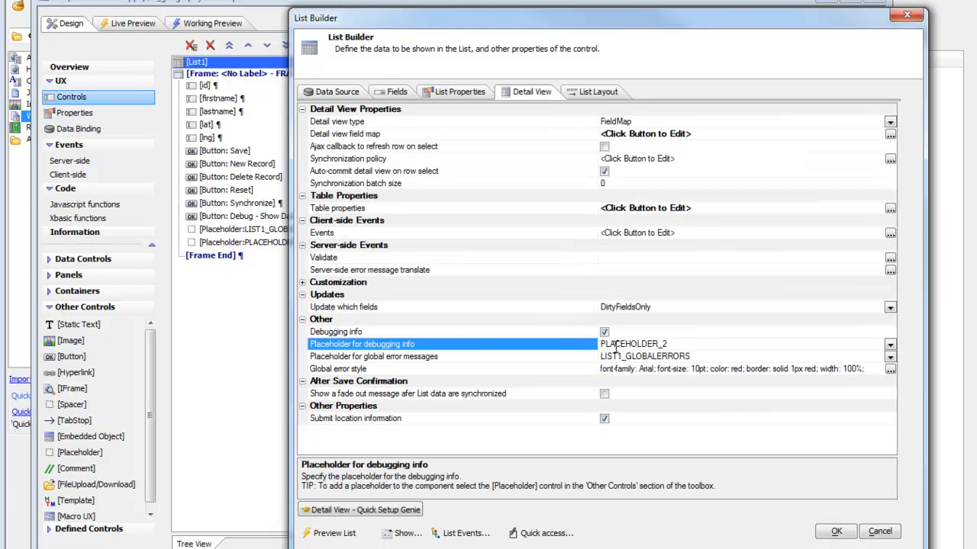
click(836, 531)
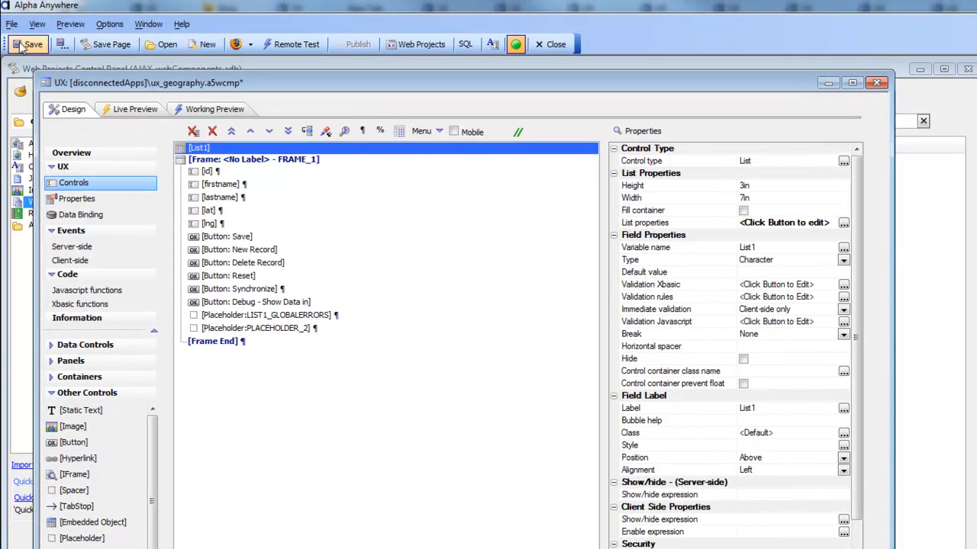
Preview the component in Firefox and save a new record with a first name and last name.
click(236, 48)
click(294, 76)
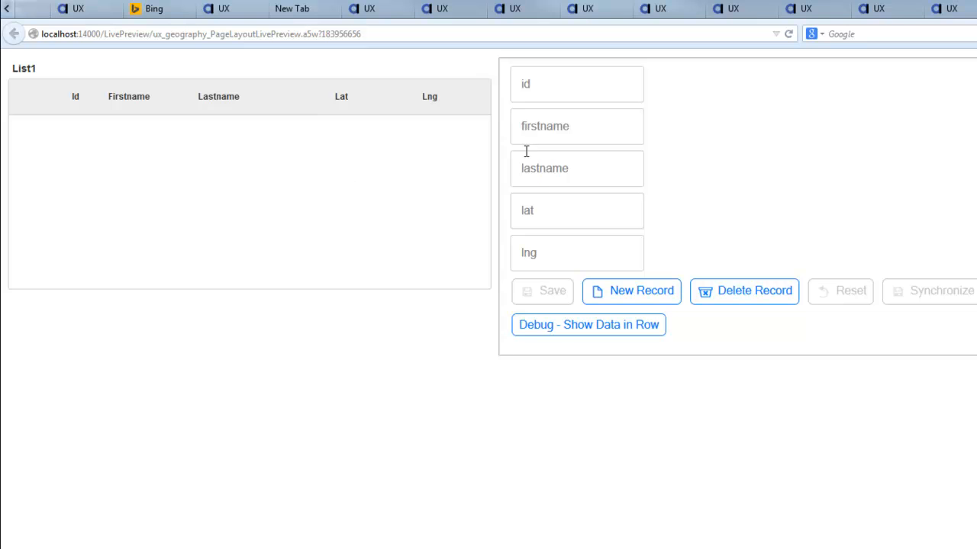
click(537, 128)
text(Molly)
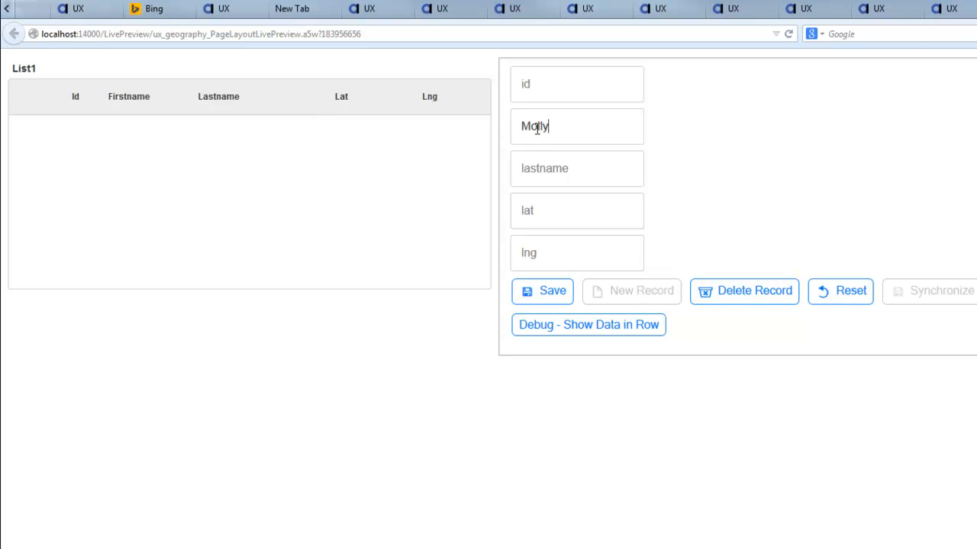
key(Tab)
text(Jones)
click(542, 300)
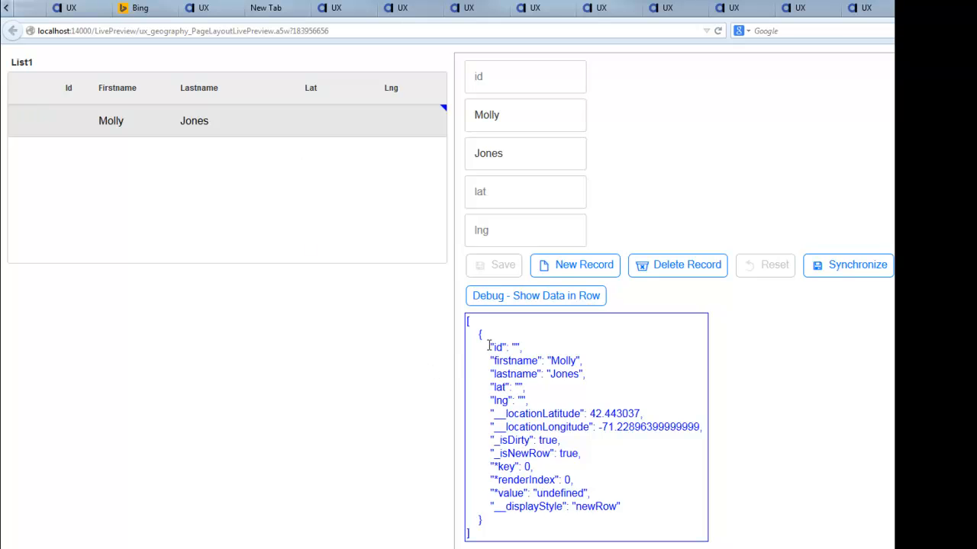
Show the saved row's debug data and examine its first name, last name, __locationLatitude and __locationLongitude entries.
drag(487, 360, 579, 360)
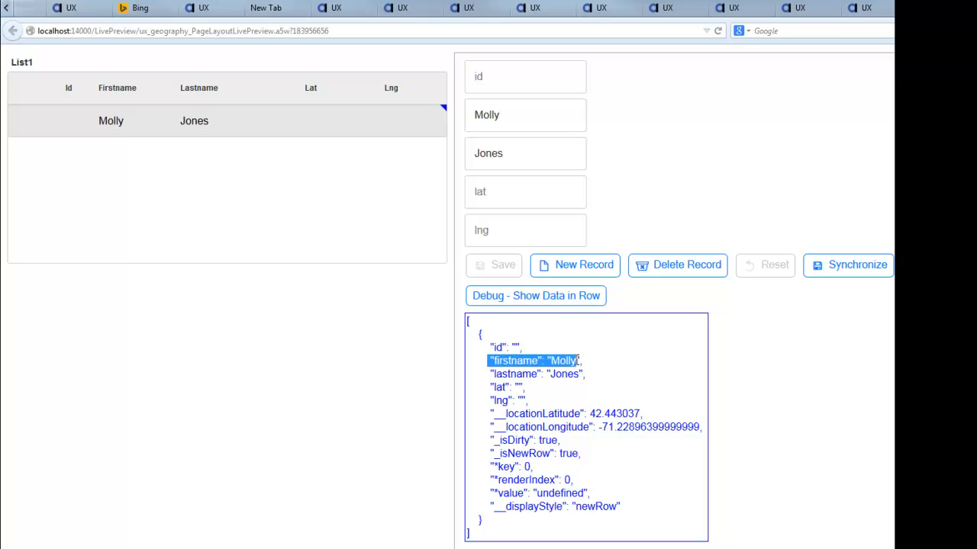
drag(488, 373, 593, 379)
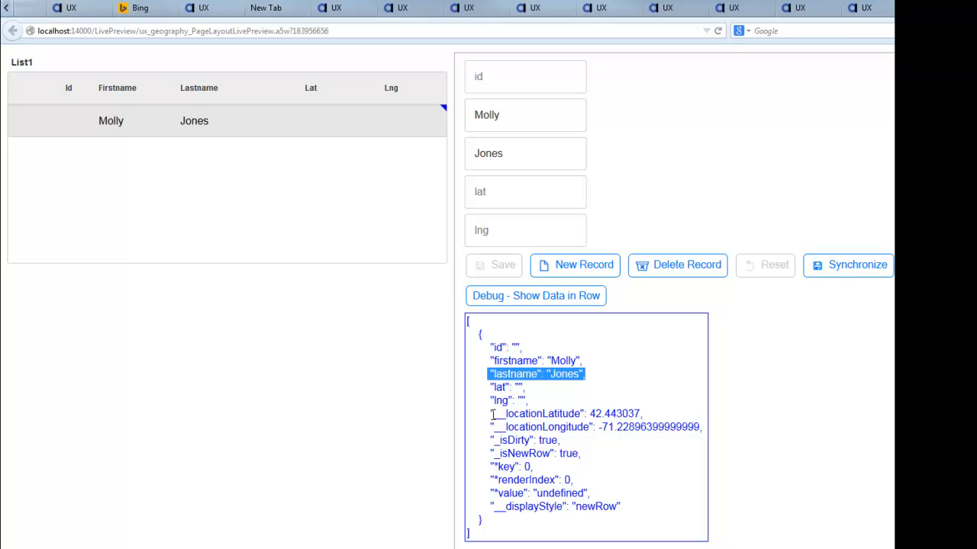
drag(491, 414, 700, 428)
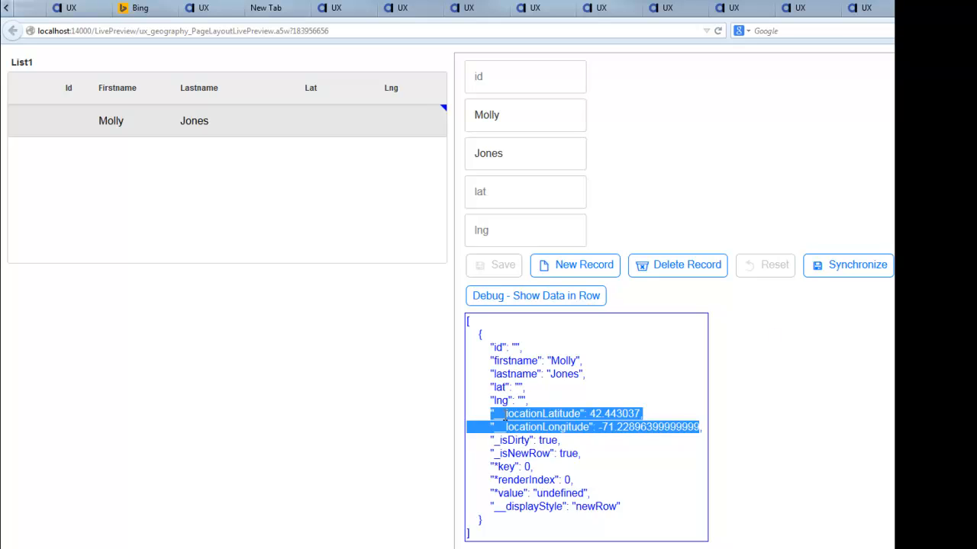
click(522, 398)
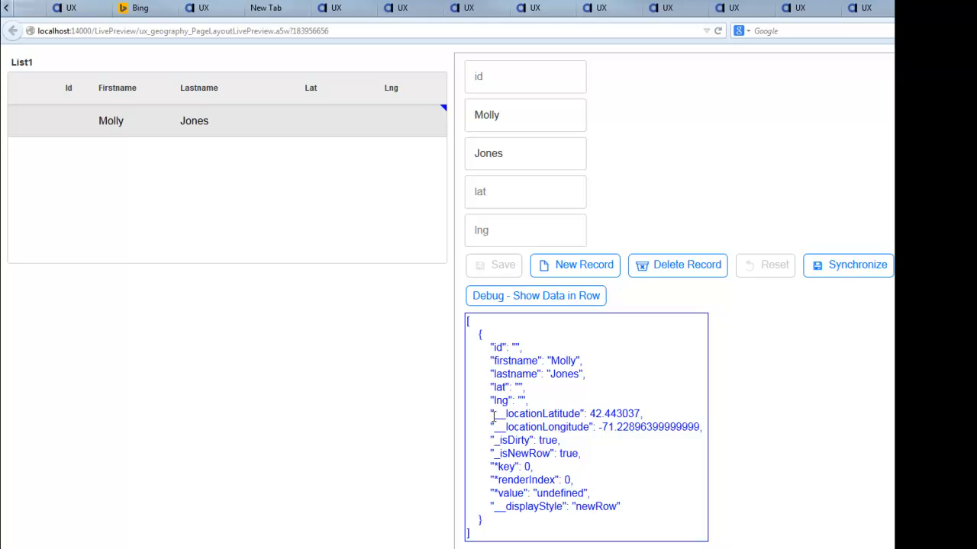
drag(491, 414, 666, 425)
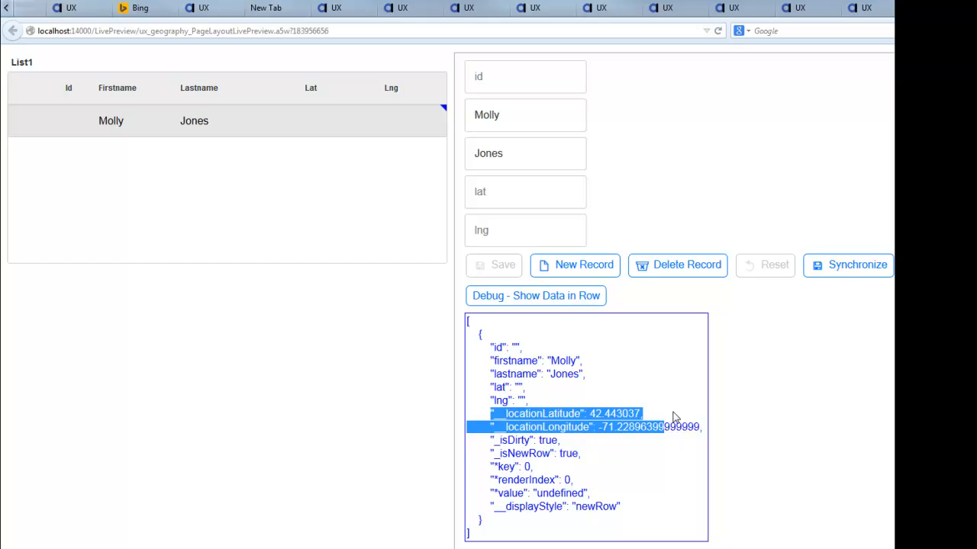